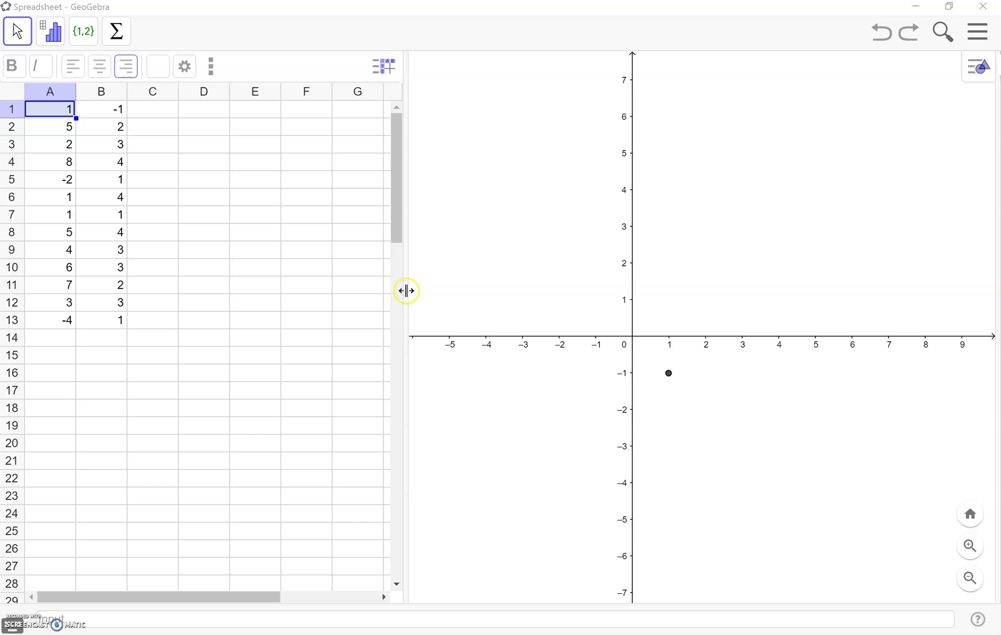
- Turn the A1:B13 data into a List of Points, plotting all 13 pairs in the Graphics view
{"action": "left_click_drag", "start_coordinate": [406, 291], "coordinate": [428, 254]}
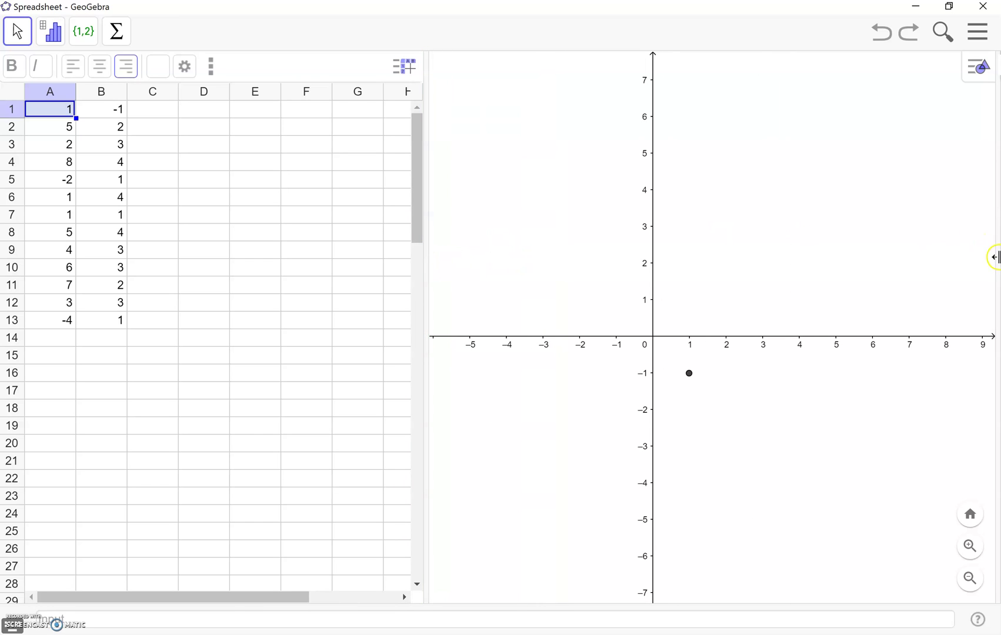
{"action": "left_click_drag", "start_coordinate": [993, 257], "coordinate": [998, 356]}
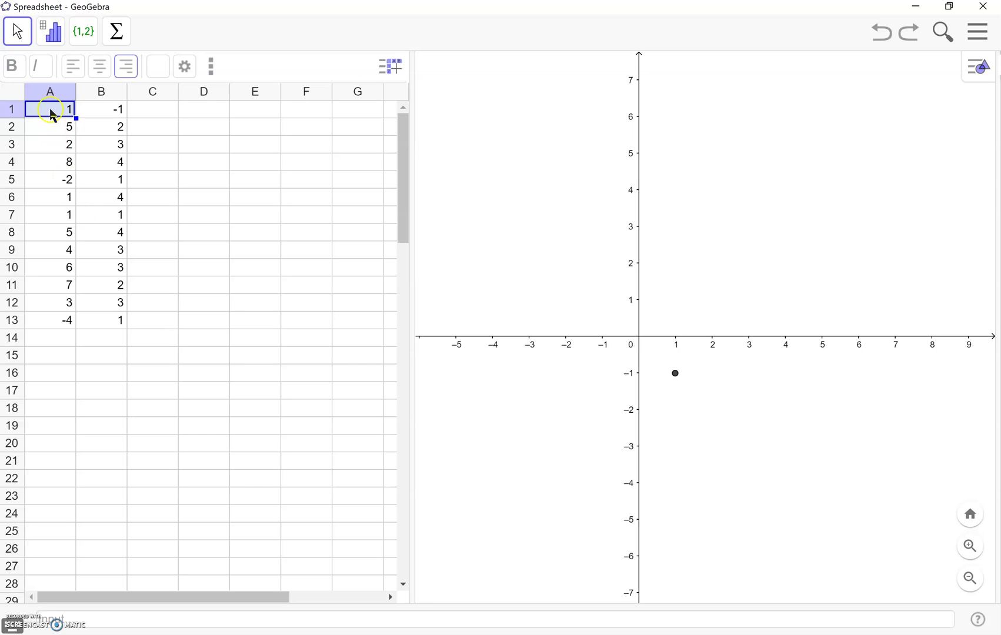
{"action": "left_click_drag", "start_coordinate": [52, 114], "coordinate": [101, 328]}
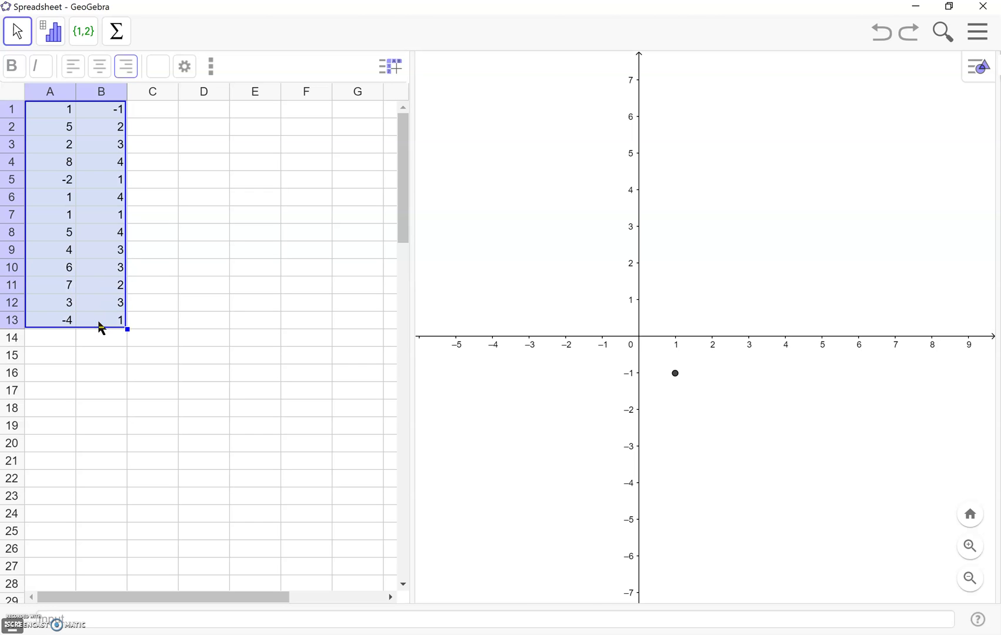
{"action": "right_click", "coordinate": [95, 189]}
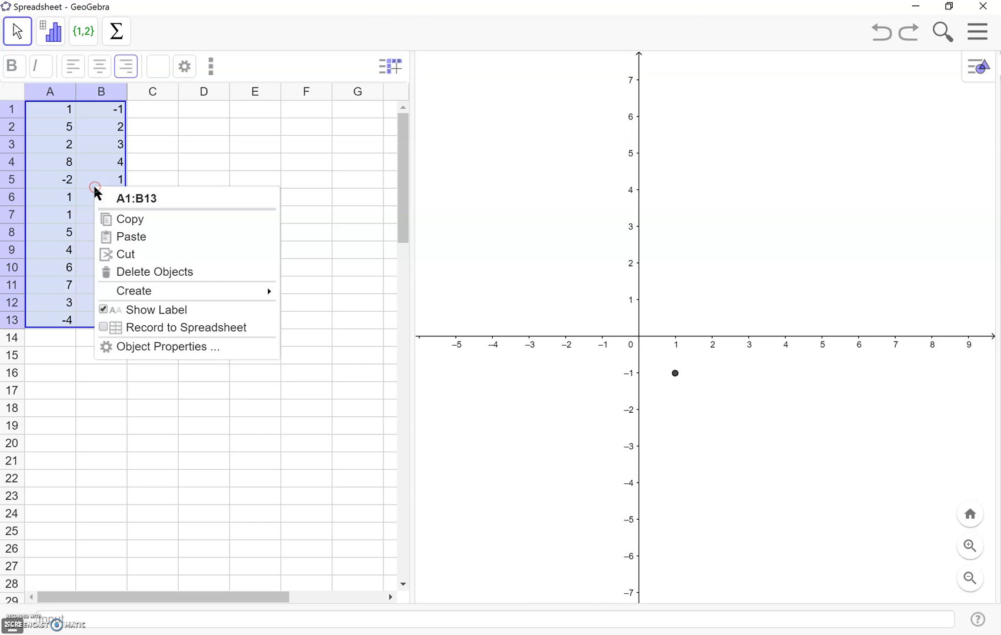
{"action": "mouse_move", "coordinate": [141, 294]}
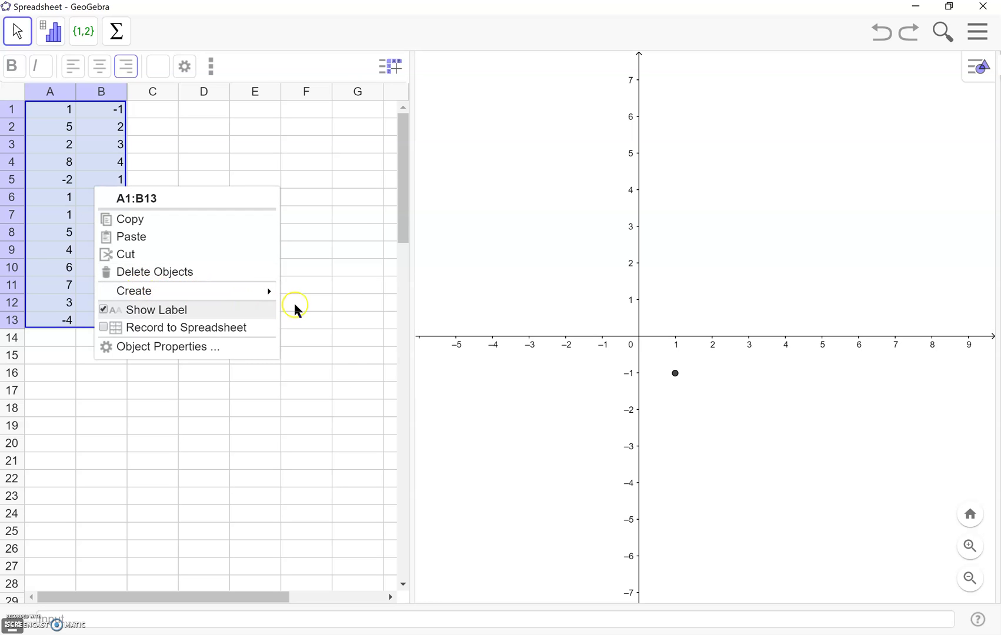
{"action": "left_click", "coordinate": [268, 294]}
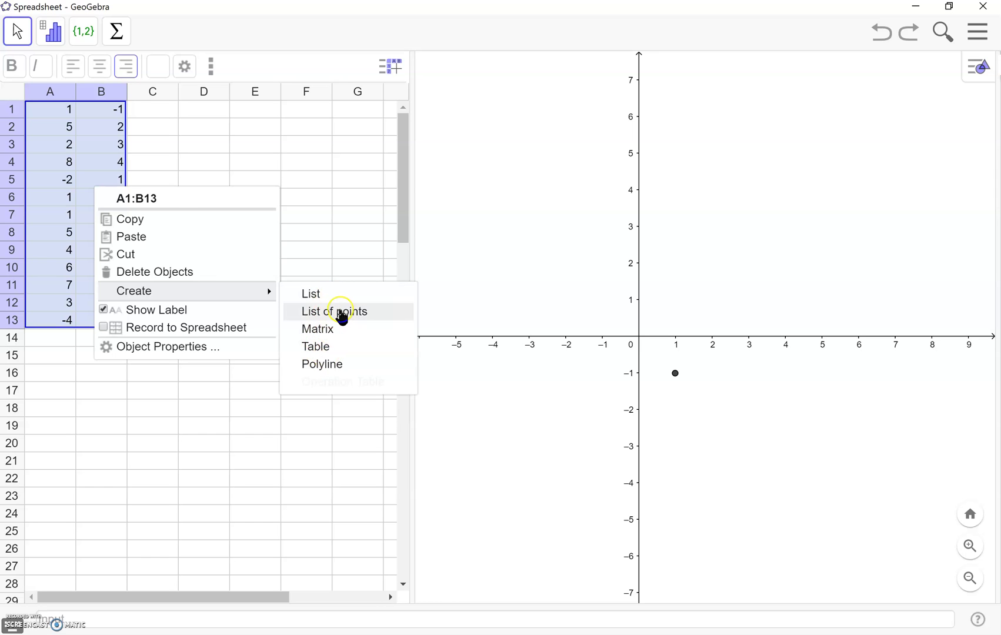
{"action": "left_click", "coordinate": [341, 312]}
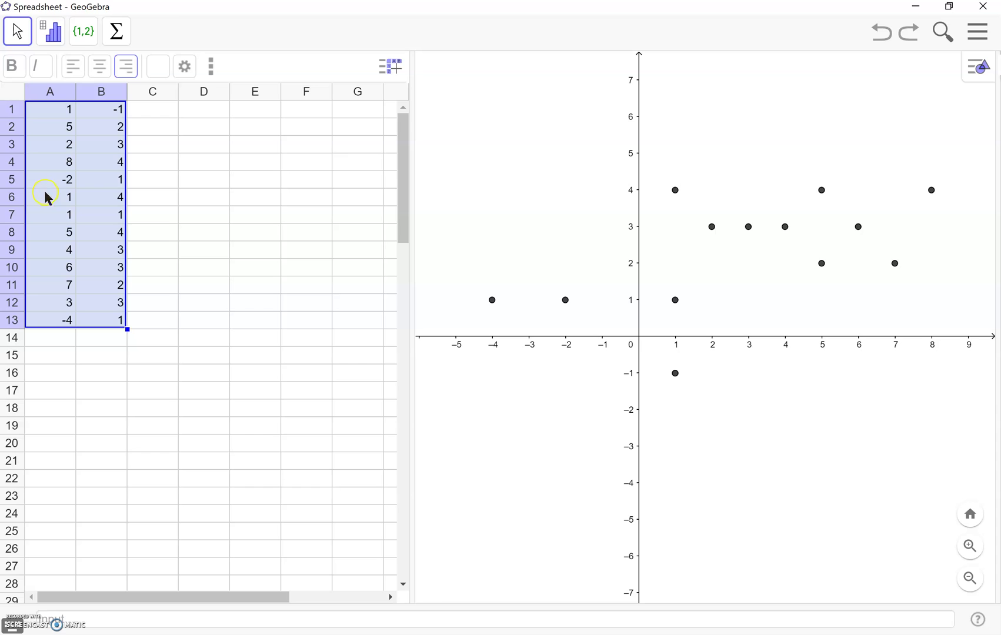
- Start a Two Variable Regression Analysis of the selected columns A and B
{"action": "left_click", "coordinate": [54, 36]}
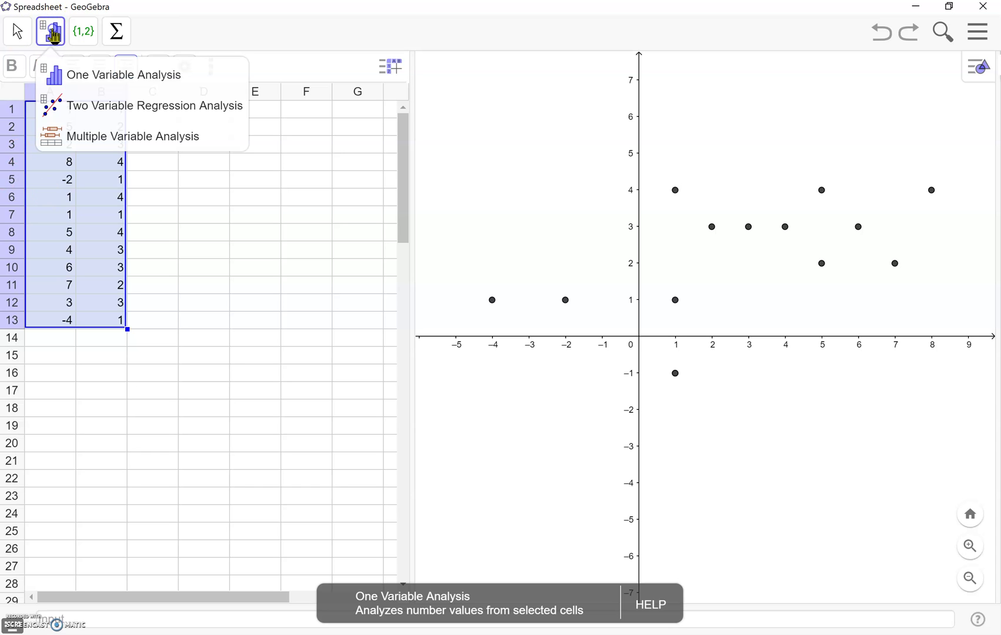
{"action": "left_click", "coordinate": [86, 115]}
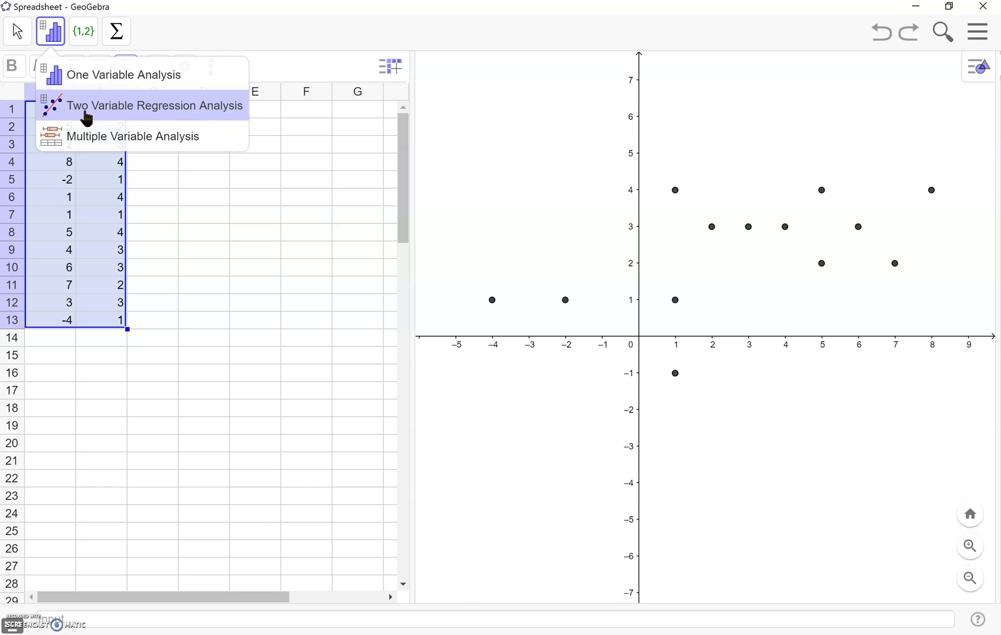
{"action": "left_click", "coordinate": [104, 107]}
{"action": "left_click", "coordinate": [105, 110]}
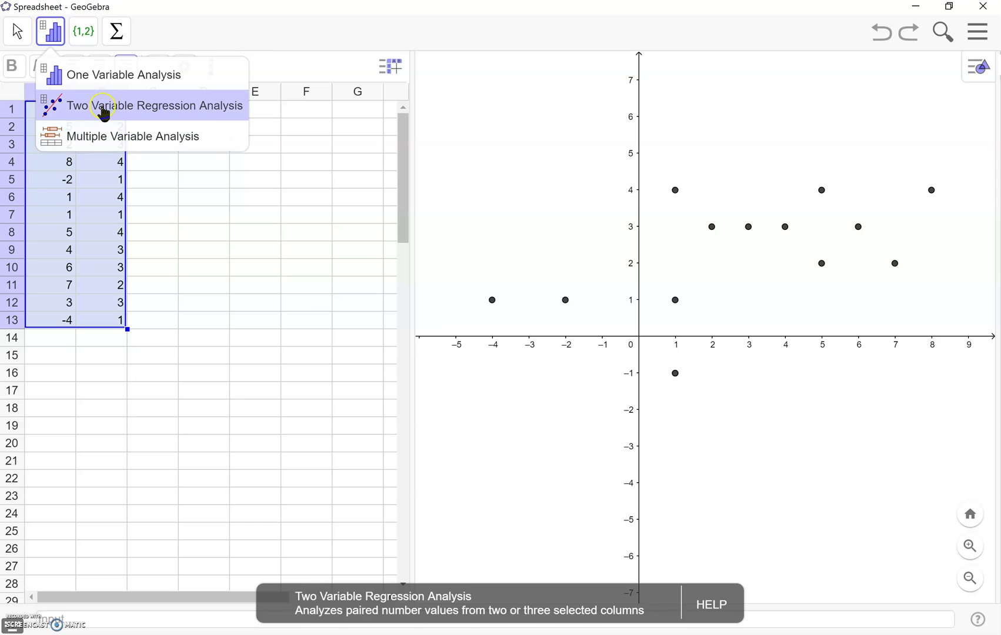
{"action": "left_click", "coordinate": [104, 111]}
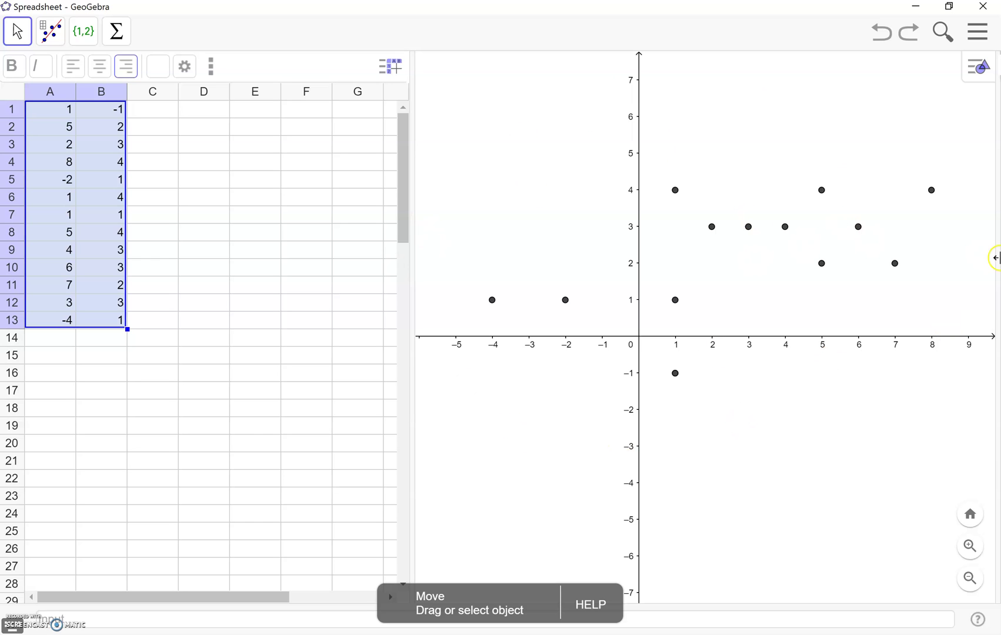
- Try Log and Exponential regression models, then return to Linear, giving y = 0.23x + 1.65
{"action": "left_click_drag", "start_coordinate": [996, 257], "coordinate": [372, 191]}
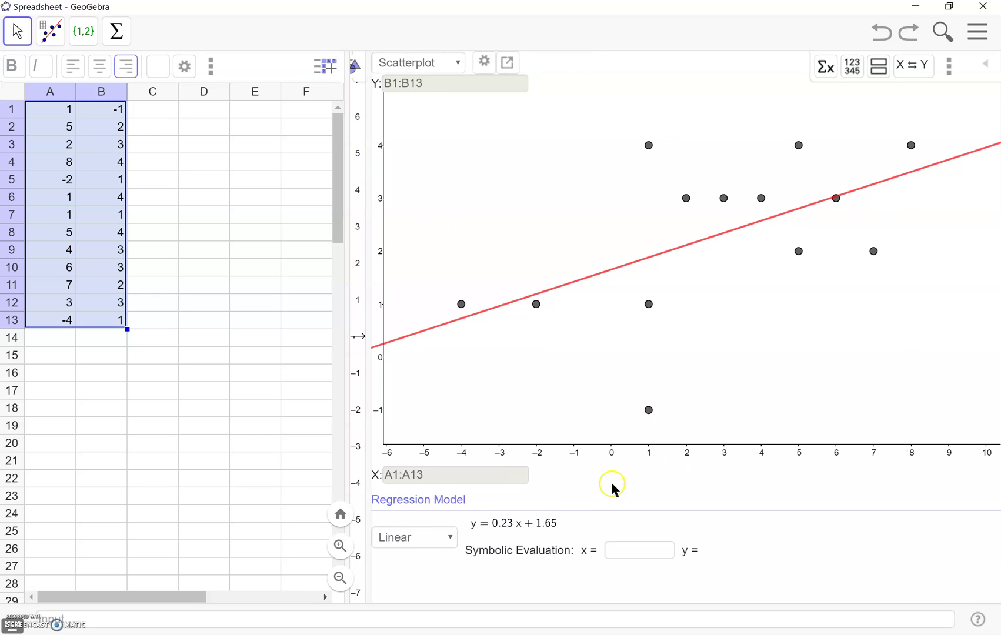
{"action": "left_click", "coordinate": [447, 538]}
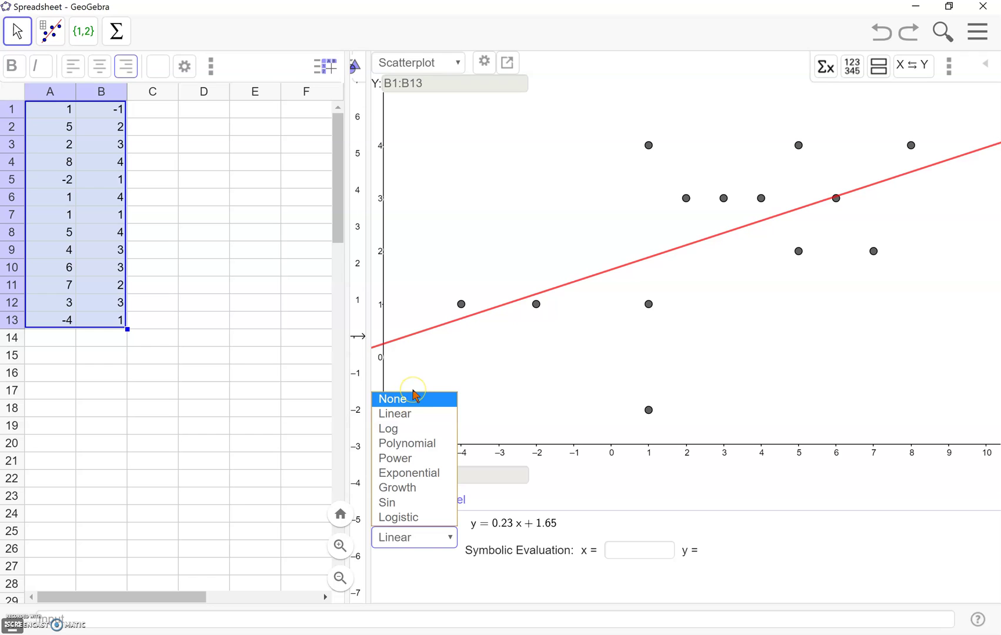
{"action": "left_click", "coordinate": [416, 416]}
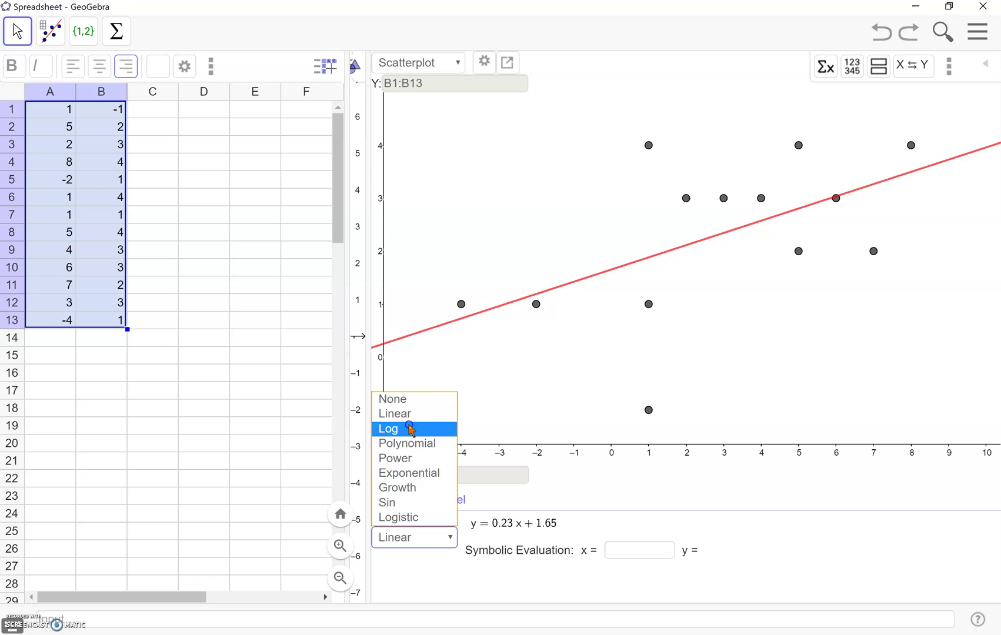
{"action": "left_click", "coordinate": [410, 428]}
{"action": "left_click", "coordinate": [386, 502]}
{"action": "left_click", "coordinate": [418, 539]}
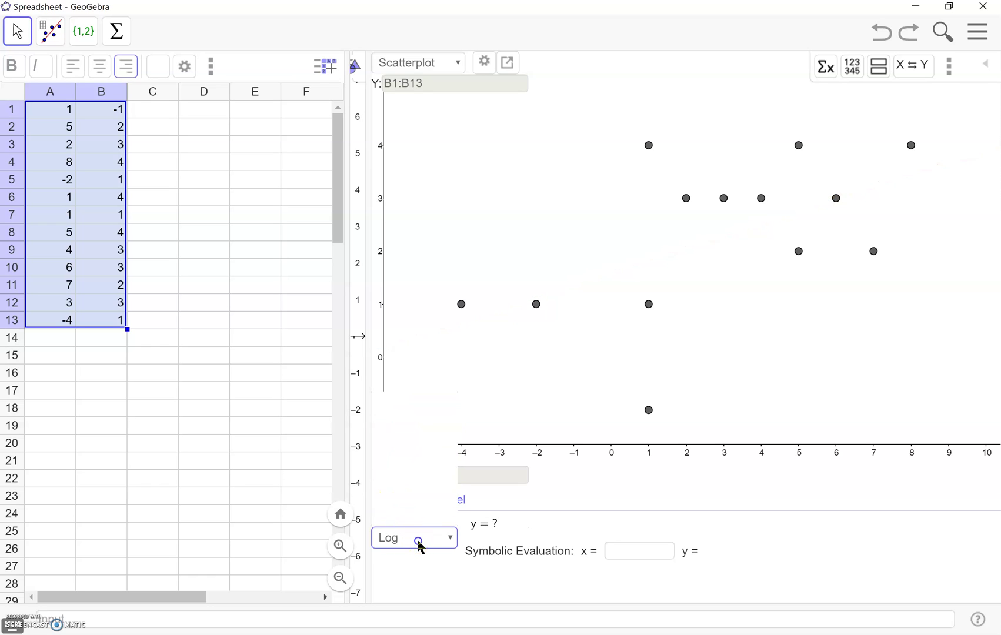
{"action": "left_click", "coordinate": [420, 474]}
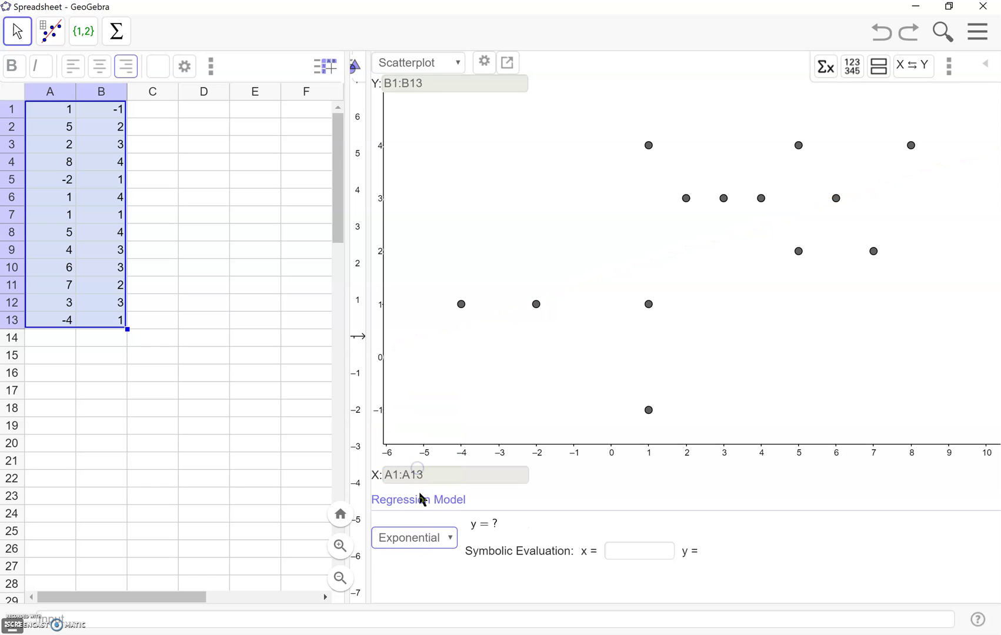
{"action": "left_click", "coordinate": [419, 539]}
{"action": "left_click", "coordinate": [415, 416]}
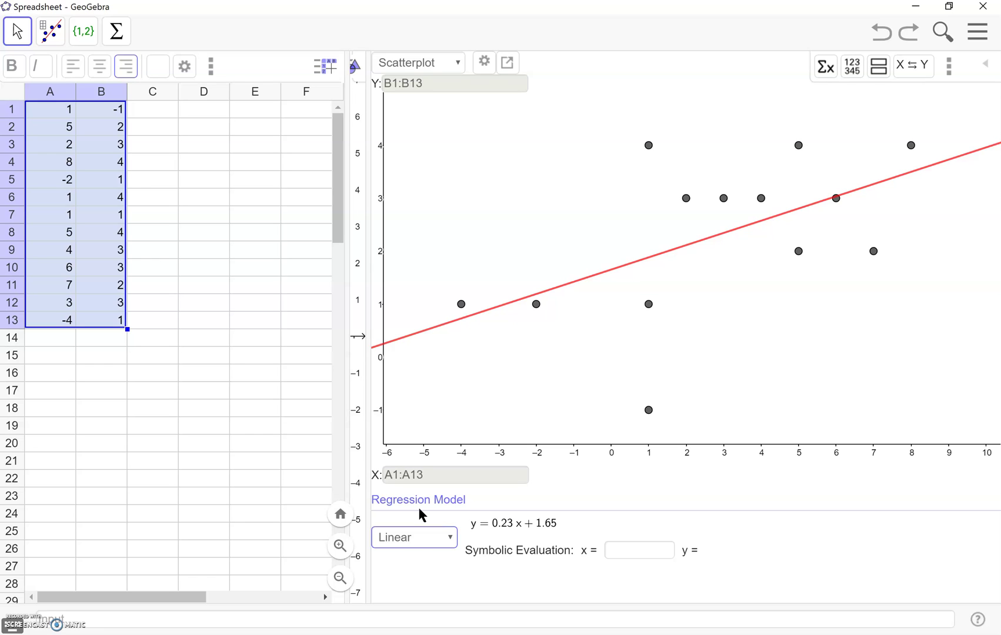
- Evaluate the linear regression symbolically at x = 4, then at x = 6 for y = 3.0354
{"action": "left_click", "coordinate": [610, 547]}
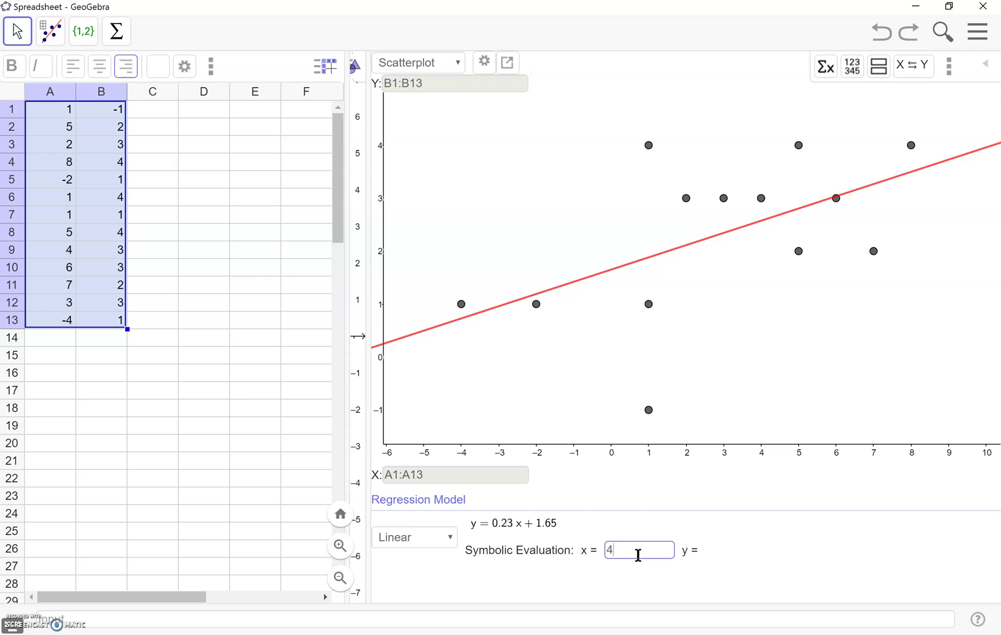
{"action": "key", "text": "Return"}
{"action": "type", "text": "6"}
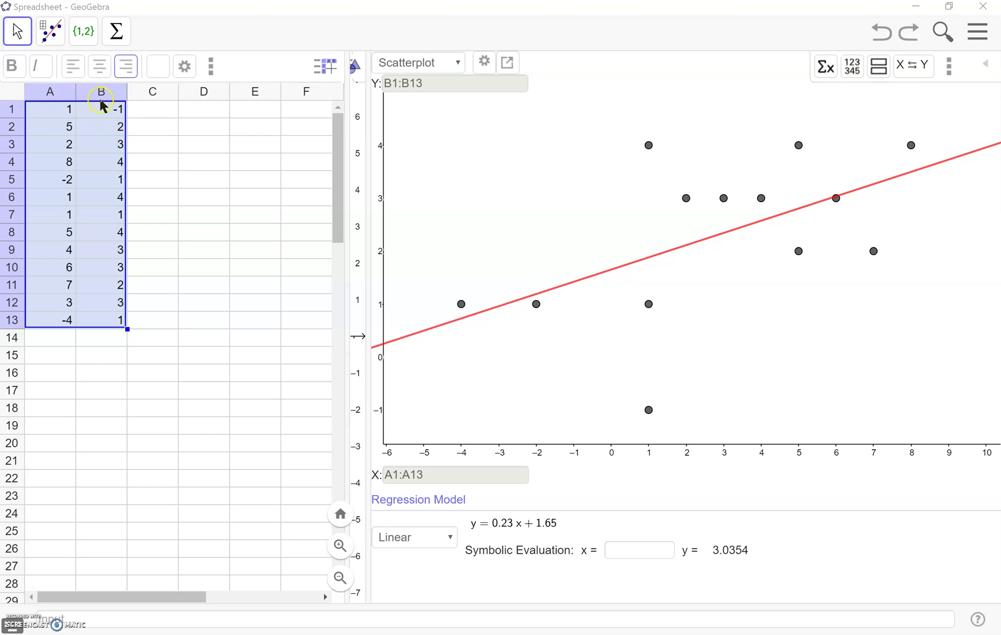
- Select the column A values and start a One Variable Analysis of them
{"action": "left_click", "coordinate": [164, 142]}
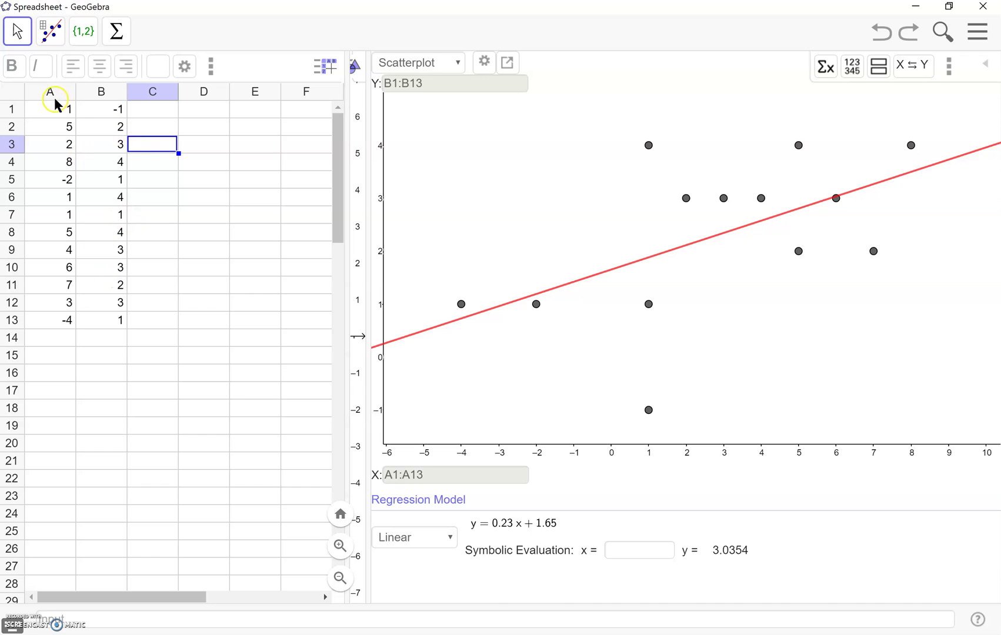
{"action": "left_click", "coordinate": [50, 33]}
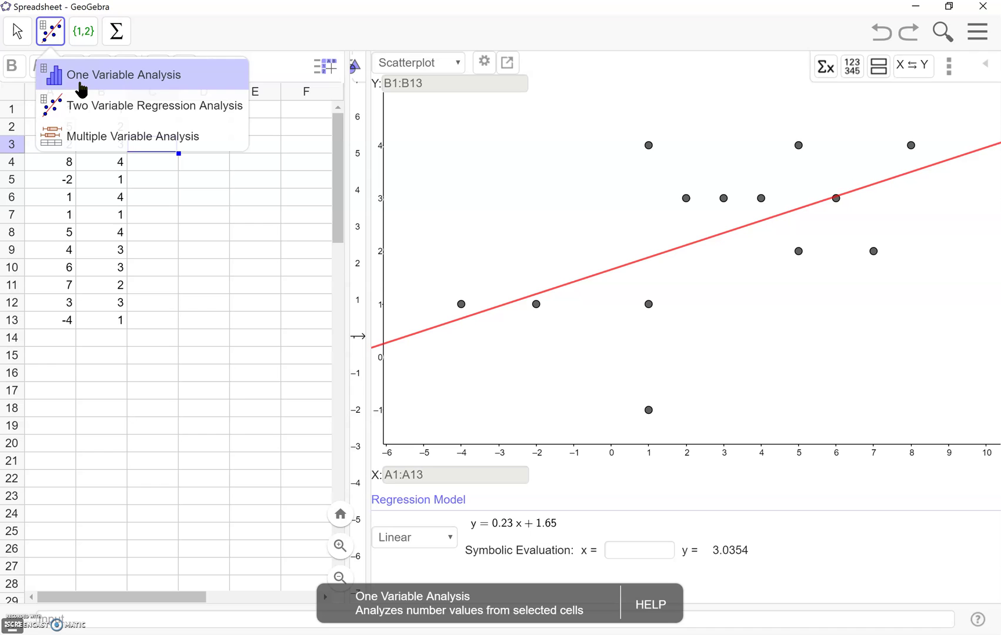
{"action": "left_click", "coordinate": [193, 146]}
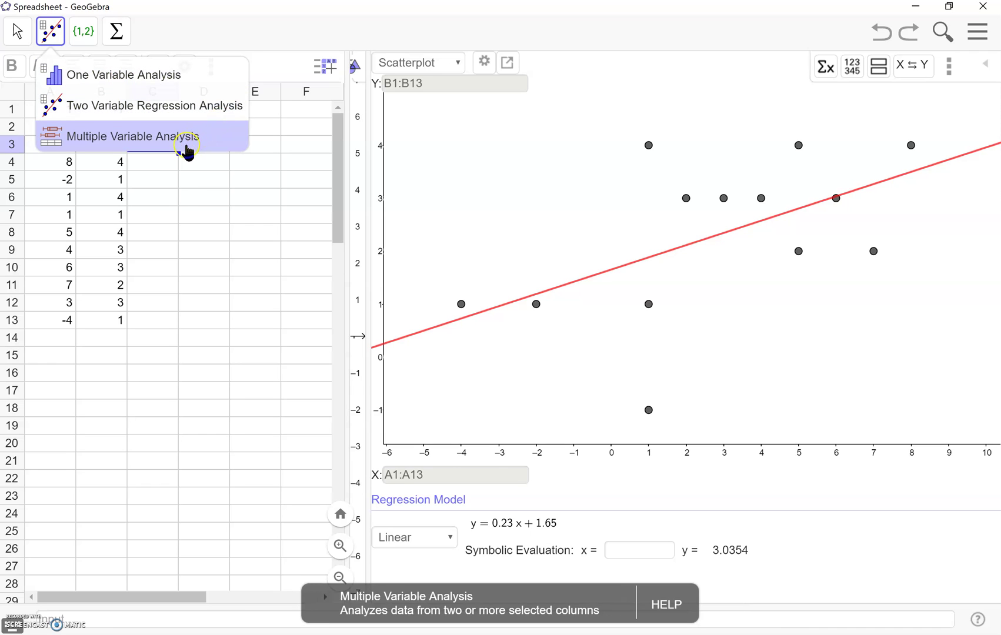
{"action": "left_click", "coordinate": [118, 370]}
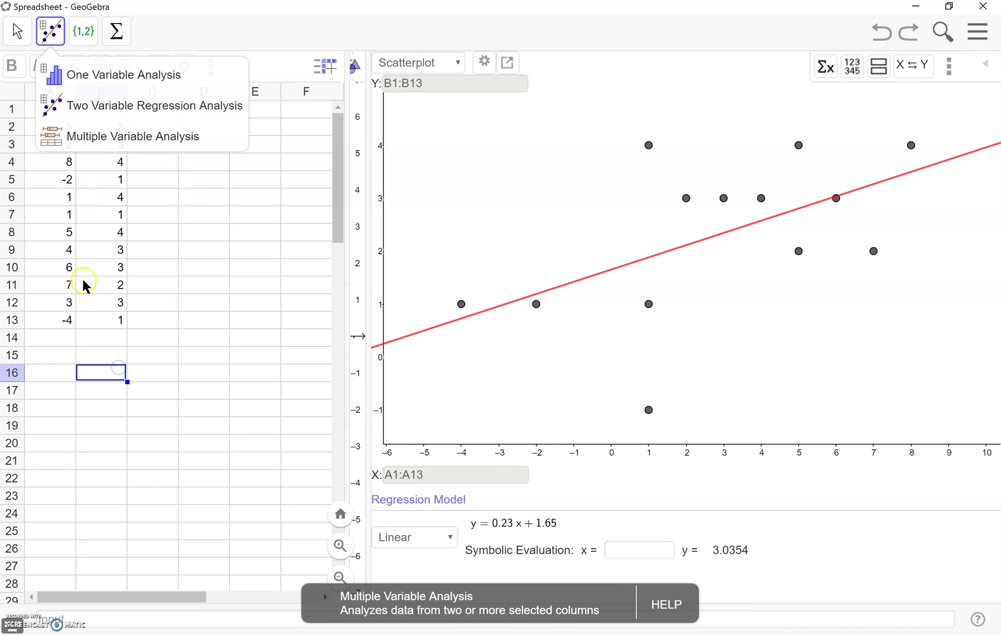
{"action": "left_click_drag", "start_coordinate": [50, 319], "coordinate": [29, 110]}
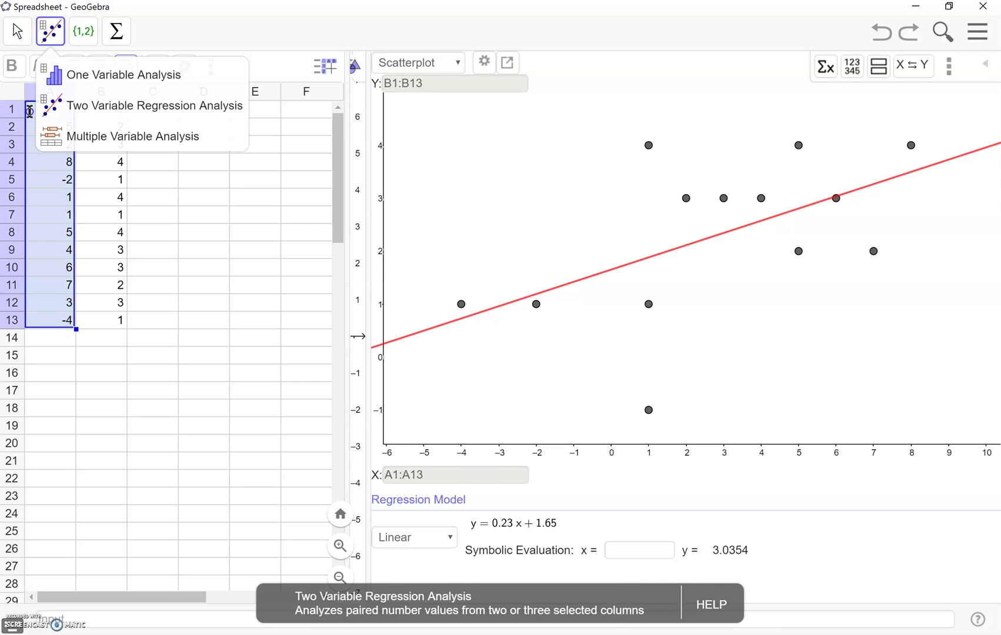
{"action": "left_click", "coordinate": [98, 78]}
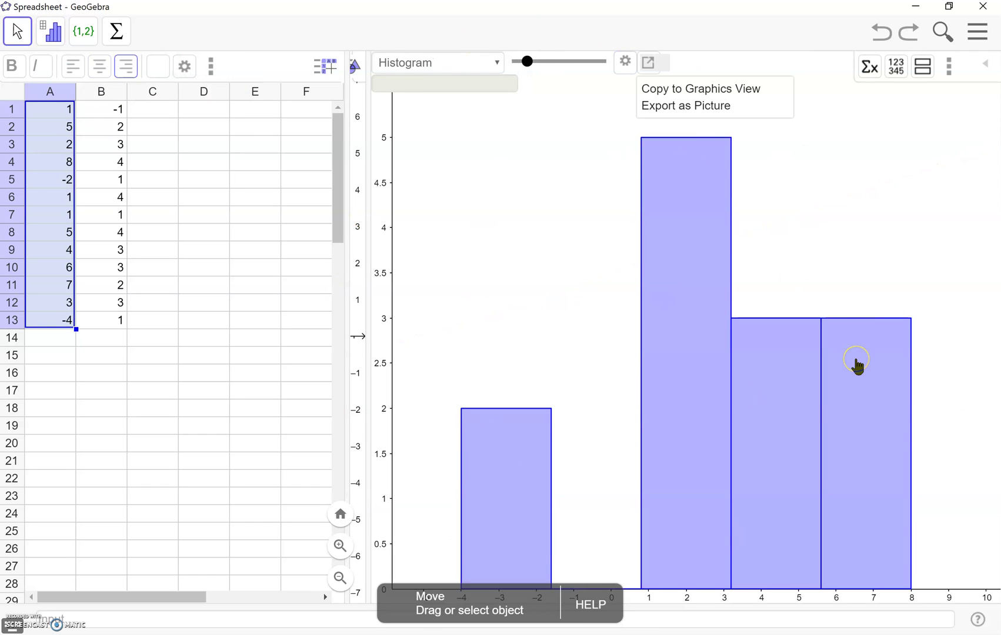
- Show column A as a bar chart, boxplot, dot plot, then stem-and-leaf plot
{"action": "left_click", "coordinate": [491, 64]}
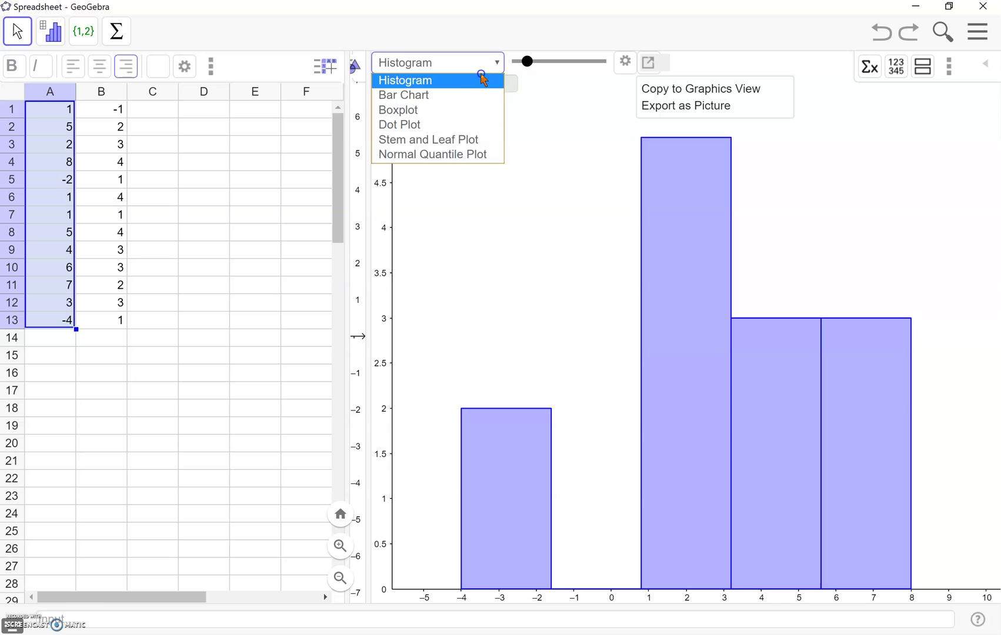
{"action": "left_click", "coordinate": [459, 96]}
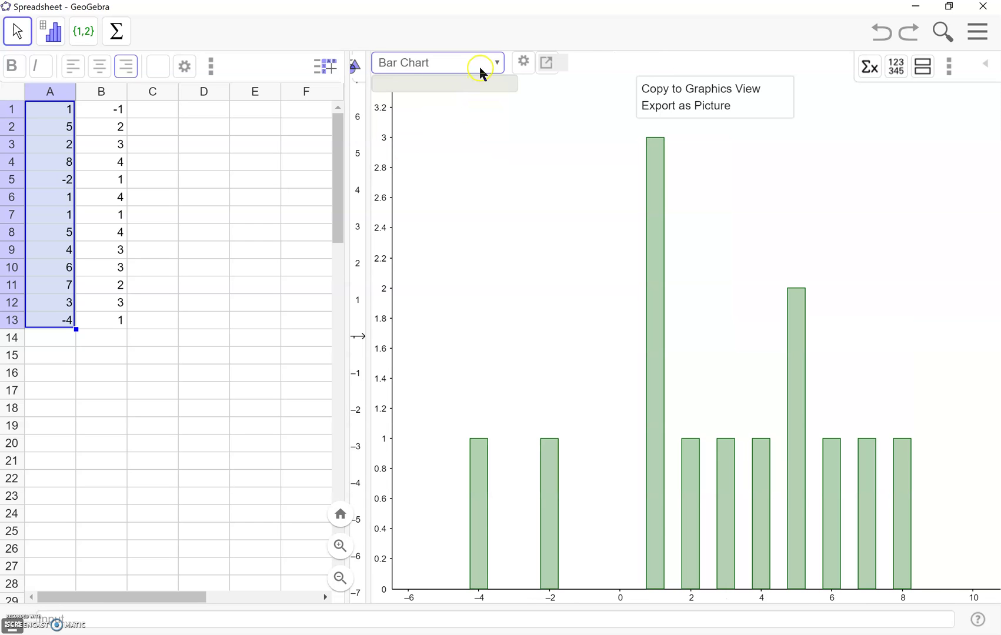
{"action": "left_click", "coordinate": [480, 67]}
{"action": "left_click", "coordinate": [467, 111]}
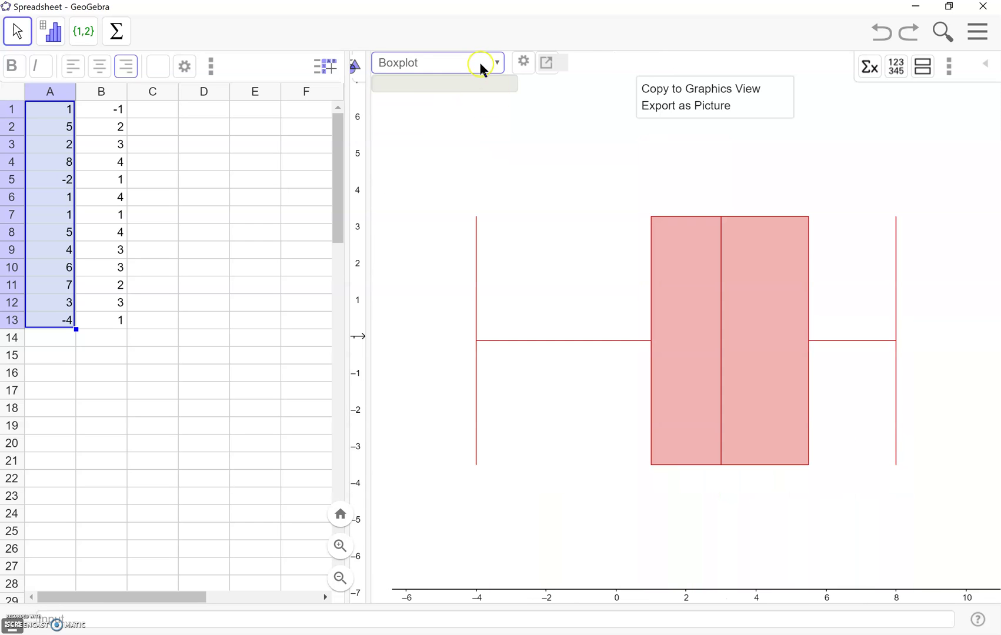
{"action": "left_click", "coordinate": [480, 66]}
{"action": "left_click", "coordinate": [463, 124]}
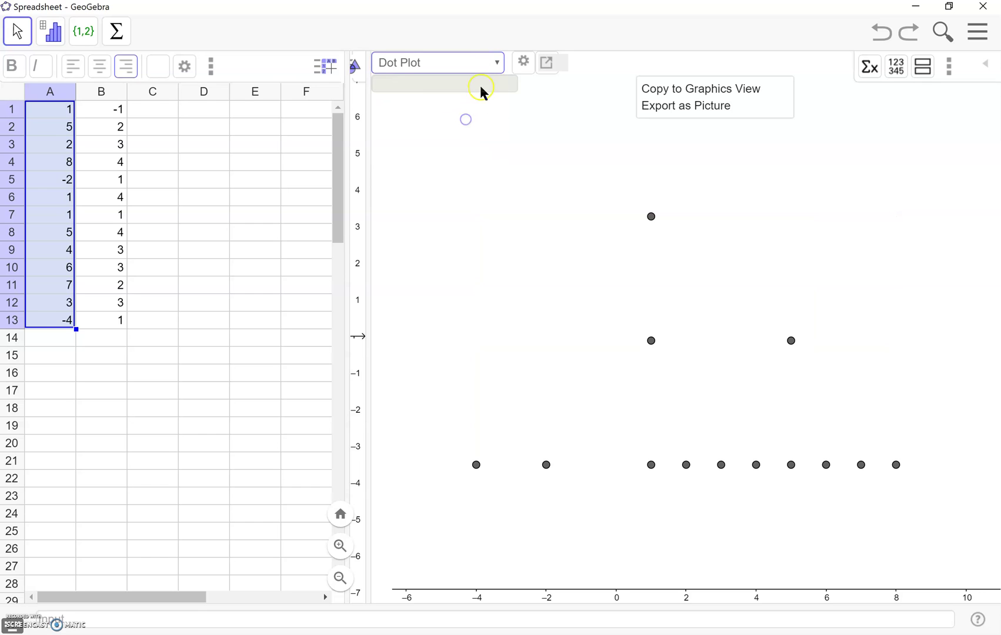
{"action": "left_click", "coordinate": [489, 67]}
{"action": "left_click", "coordinate": [469, 139]}
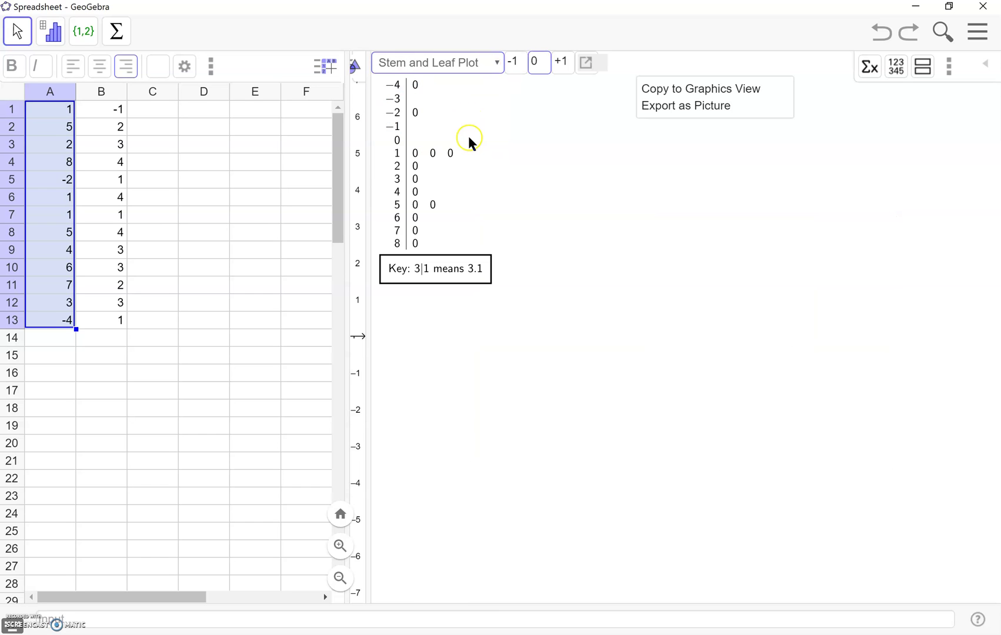
- View the normal quantile plot, switch back to the bar chart, and select A1:B13
{"action": "left_click", "coordinate": [484, 76]}
{"action": "left_click", "coordinate": [482, 66]}
{"action": "left_click", "coordinate": [463, 156]}
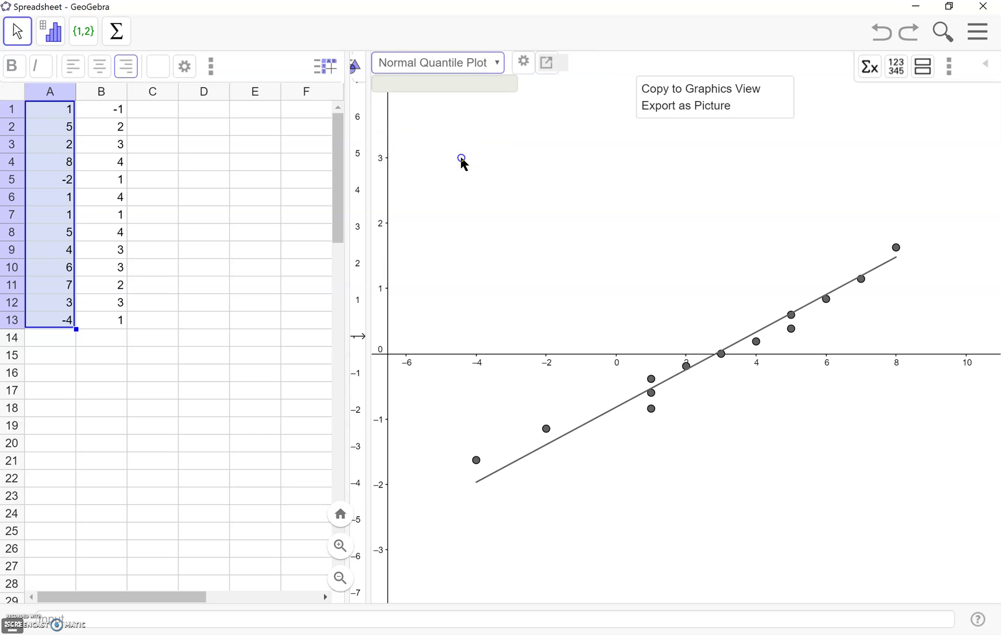
{"action": "left_click", "coordinate": [479, 64]}
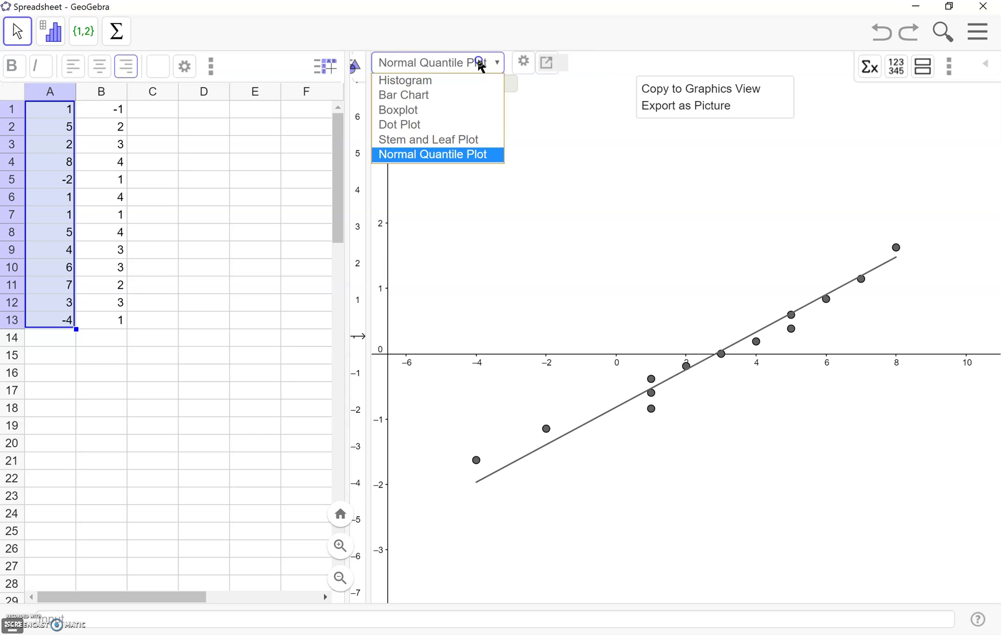
{"action": "left_click", "coordinate": [470, 96]}
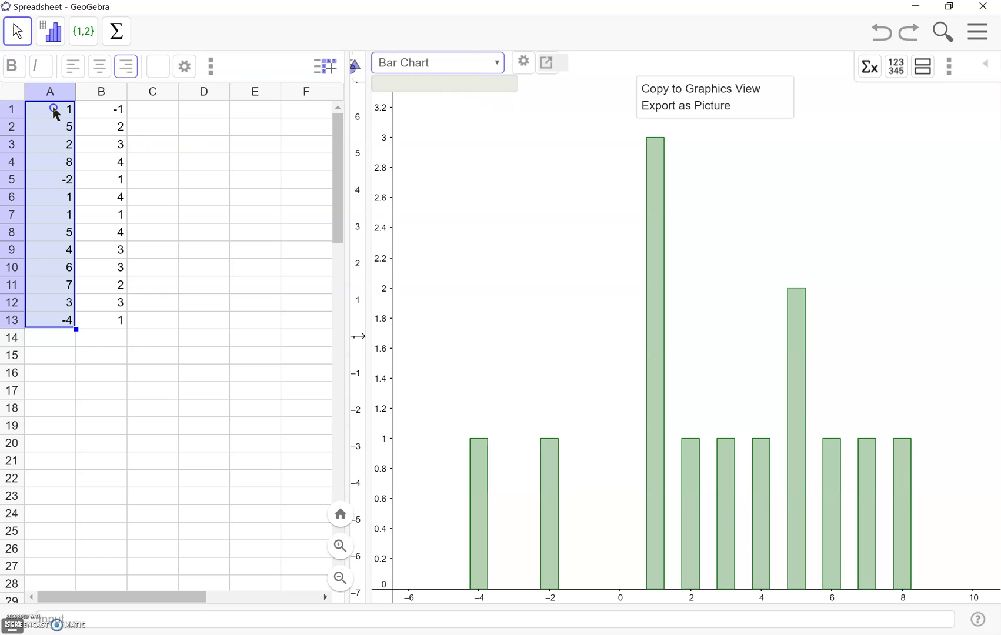
{"action": "left_click_drag", "start_coordinate": [59, 110], "coordinate": [101, 126]}
{"action": "left_click_drag", "start_coordinate": [101, 182], "coordinate": [100, 323]}
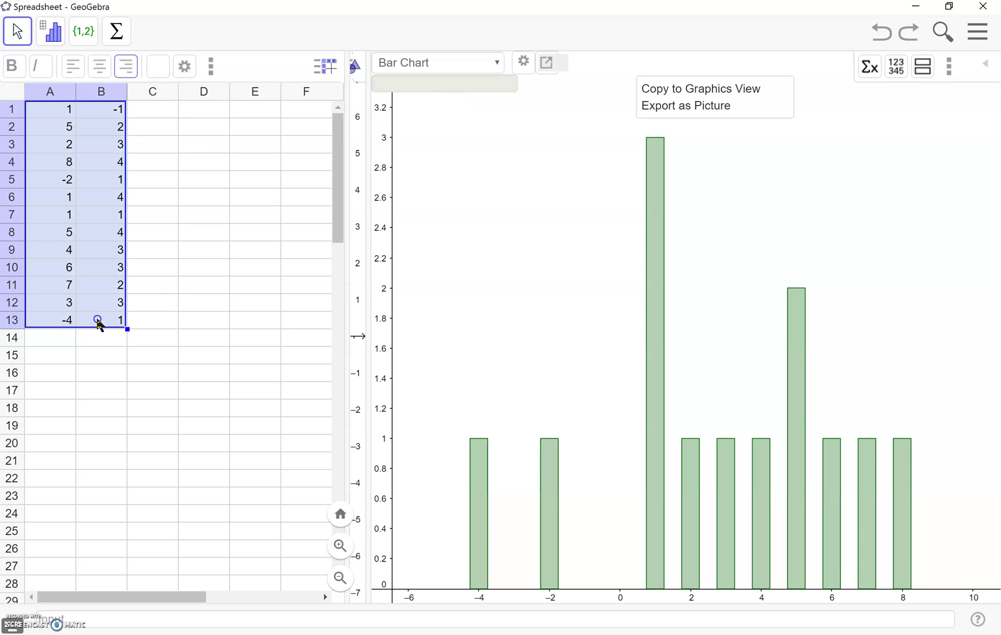
- Run a Multiple Variable Analysis on A1:A13 and B1:B13, keeping Stacked BoxPlots as the plot
{"action": "left_click", "coordinate": [51, 31]}
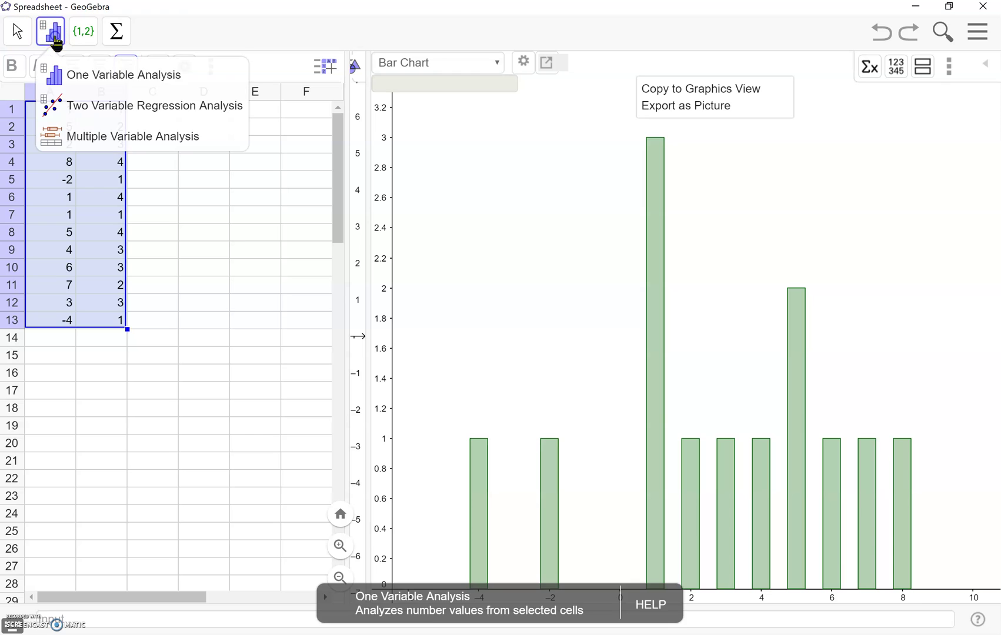
{"action": "left_click", "coordinate": [127, 138]}
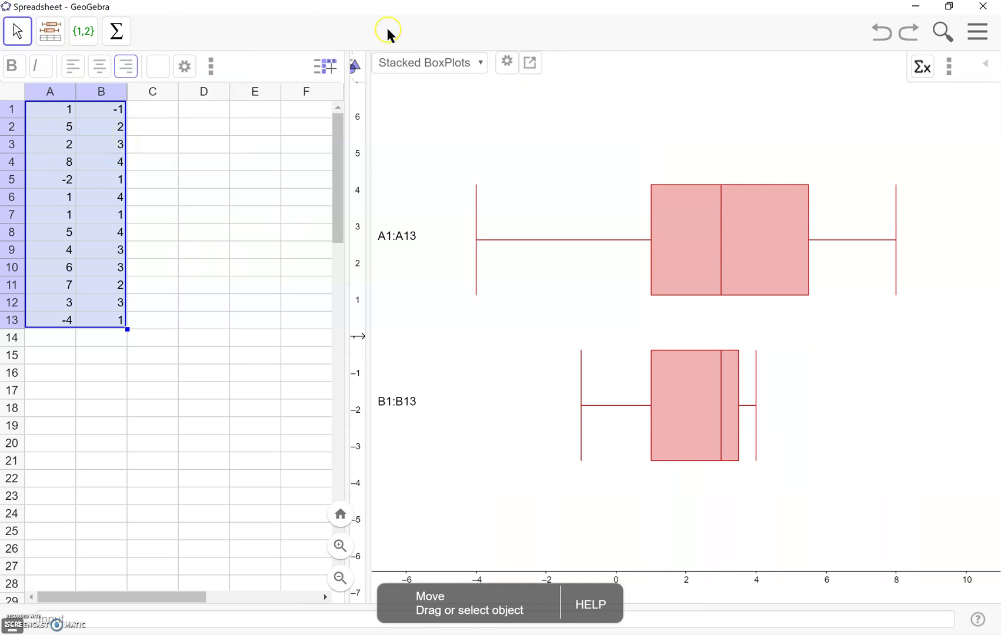
{"action": "left_click", "coordinate": [480, 65]}
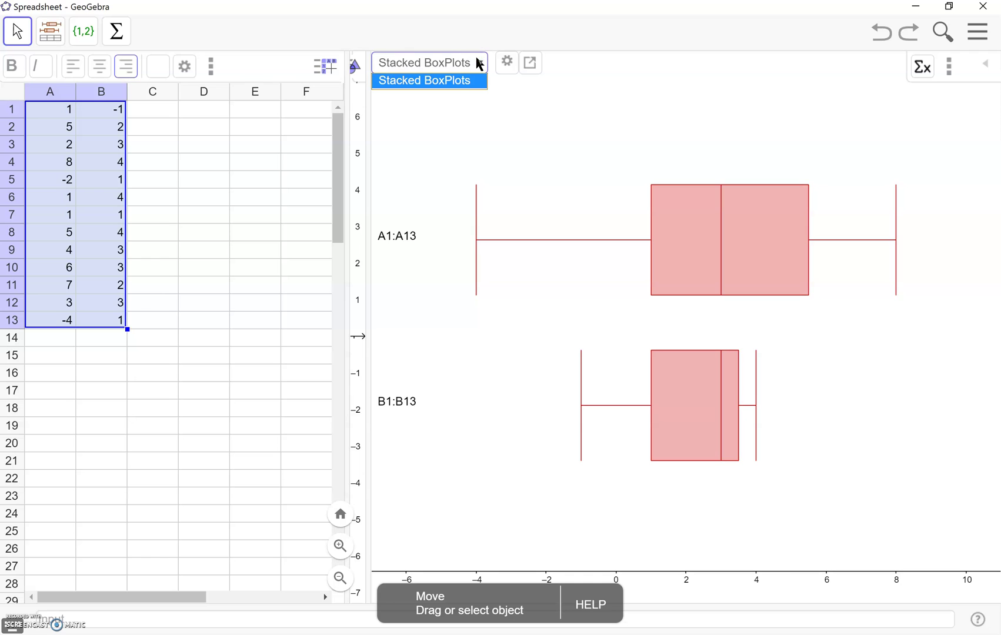
{"action": "left_click", "coordinate": [436, 73]}
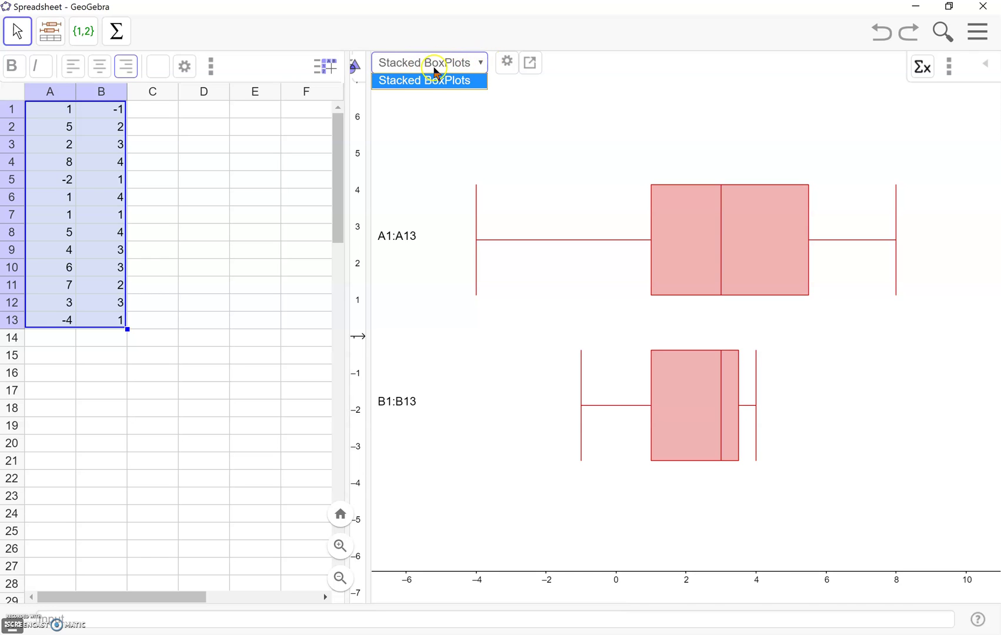
{"action": "left_click", "coordinate": [529, 62]}
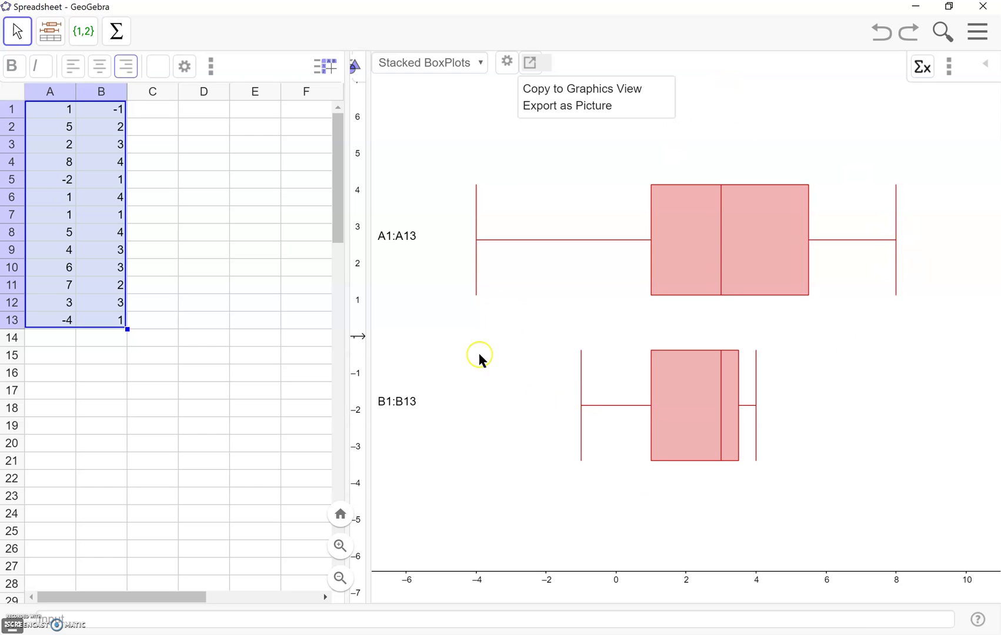
{"action": "key", "text": "Down"}
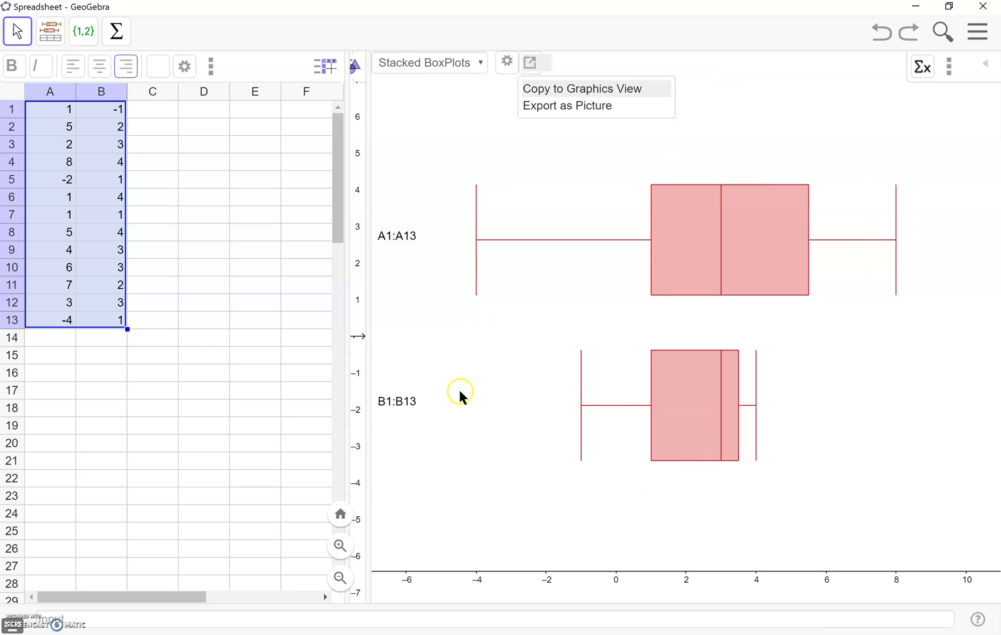
- Show the statistics table (n, mean, σ, s, quartiles, min, max), then reselect columns A and B
{"action": "left_click", "coordinate": [929, 68]}
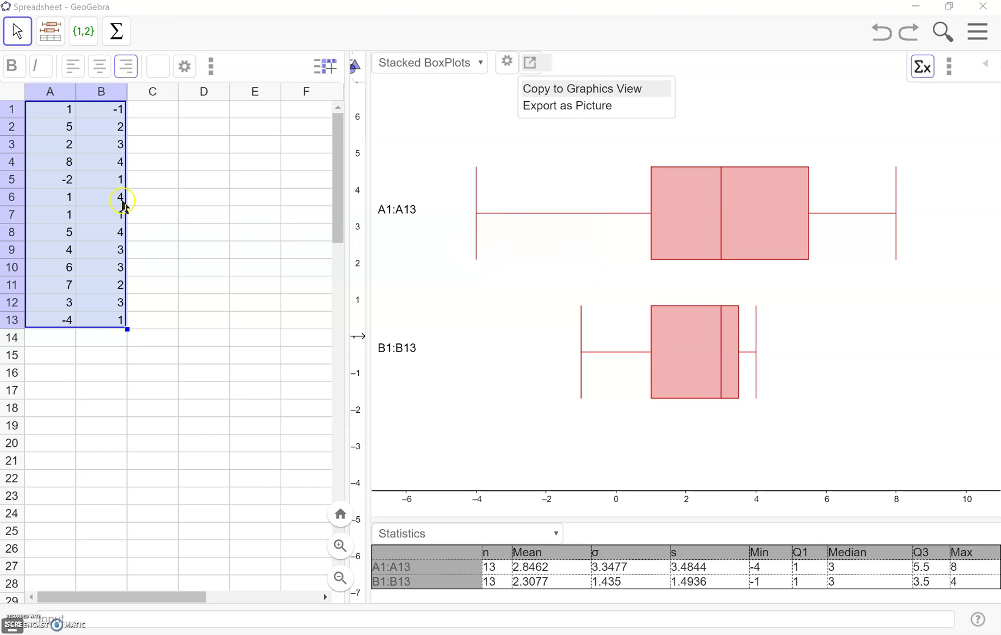
{"action": "left_click", "coordinate": [62, 131]}
{"action": "left_click_drag", "start_coordinate": [51, 108], "coordinate": [90, 326]}
- Add column sums 37 and 30 in row 14, and the B1:B14 mean 4.29 in B15
{"action": "left_click", "coordinate": [116, 31]}
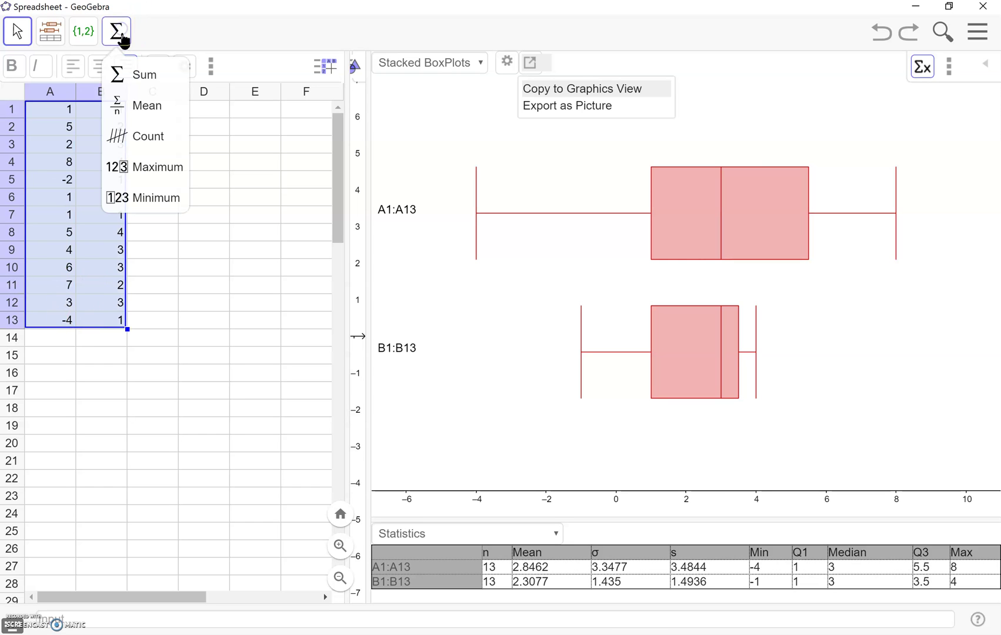
{"action": "left_click", "coordinate": [141, 75]}
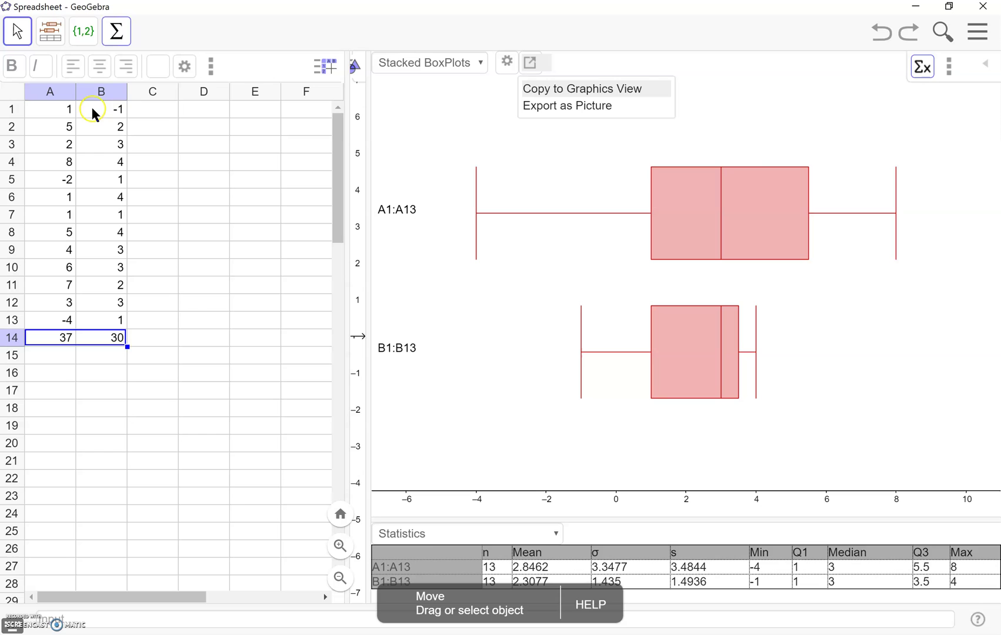
{"action": "left_click_drag", "start_coordinate": [97, 110], "coordinate": [105, 340]}
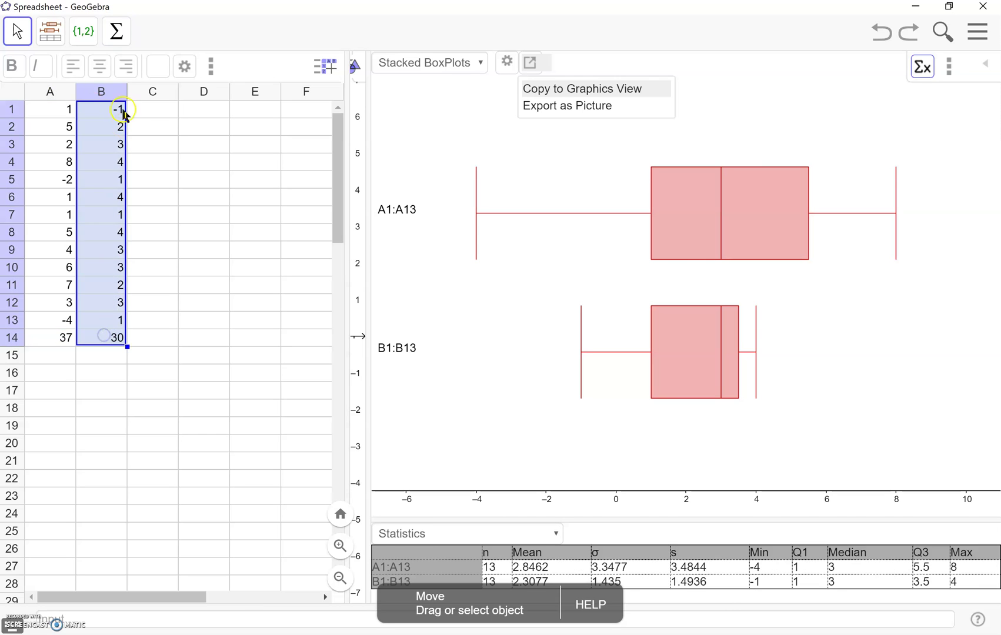
{"action": "left_click", "coordinate": [116, 46]}
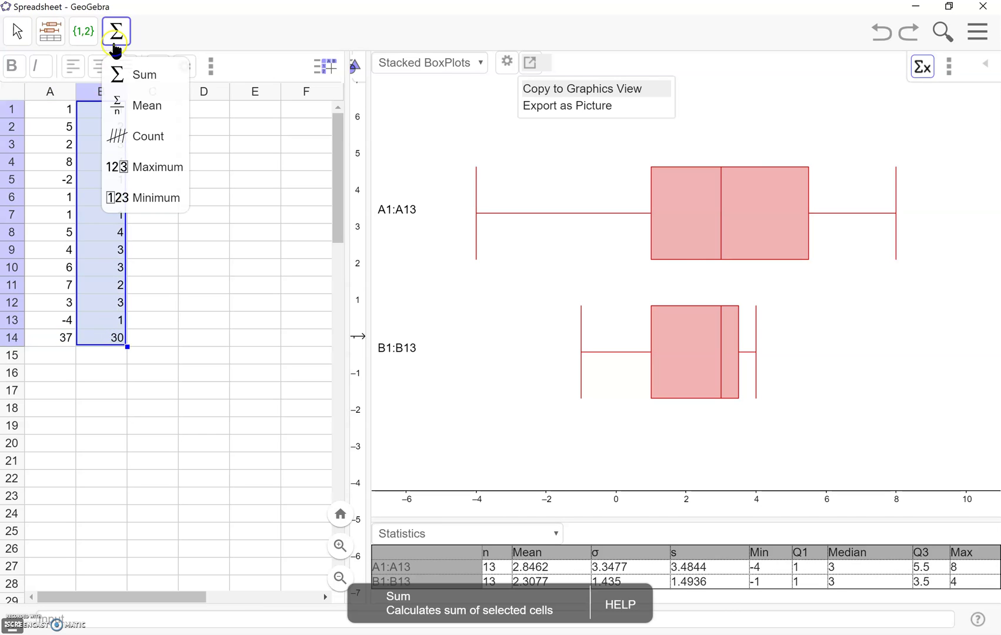
{"action": "left_click", "coordinate": [144, 110]}
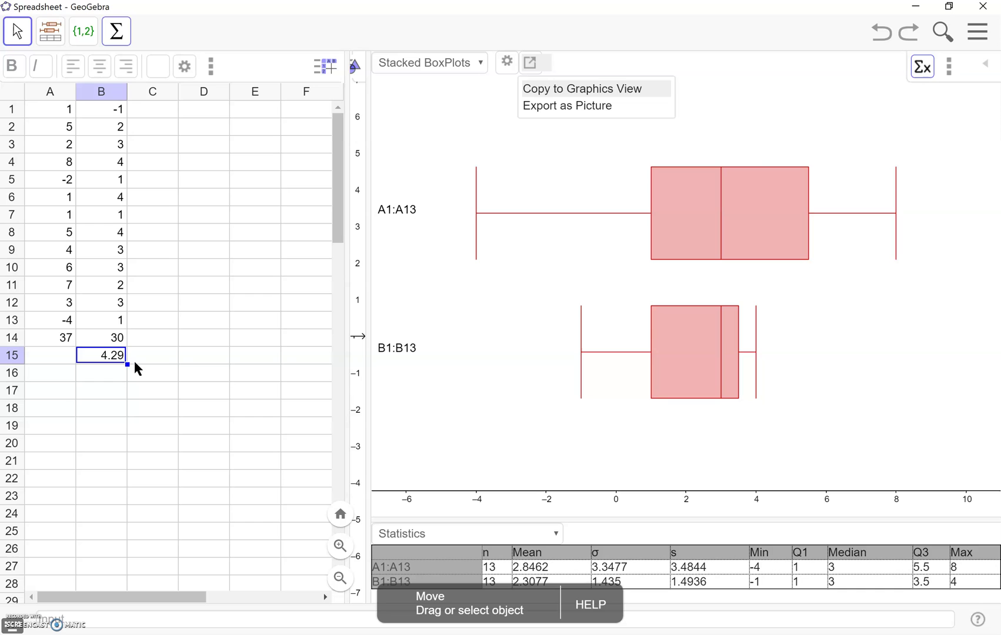
{"action": "left_click", "coordinate": [116, 32]}
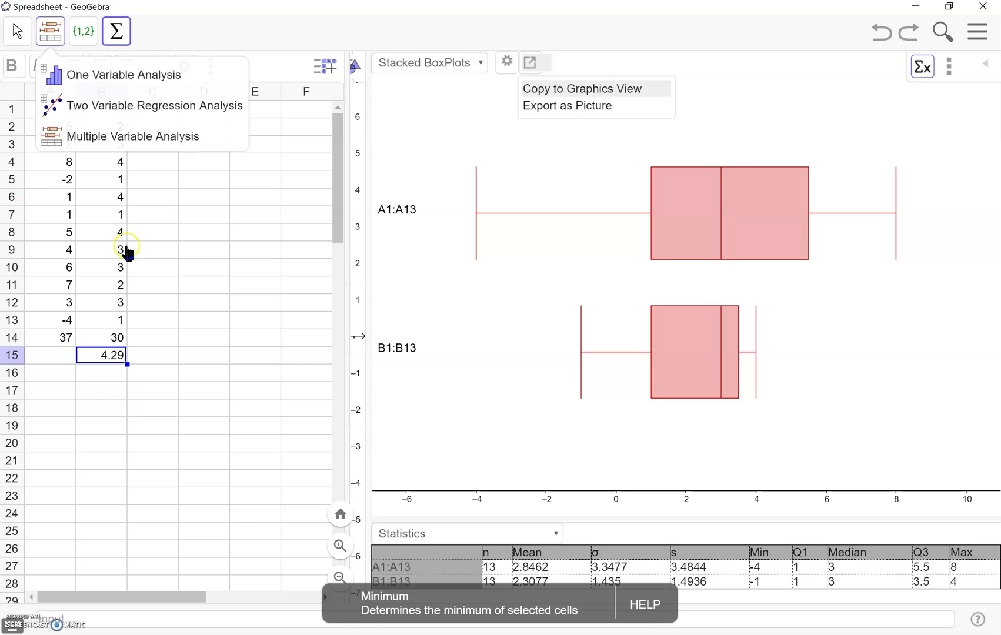
{"action": "left_click", "coordinate": [219, 269]}
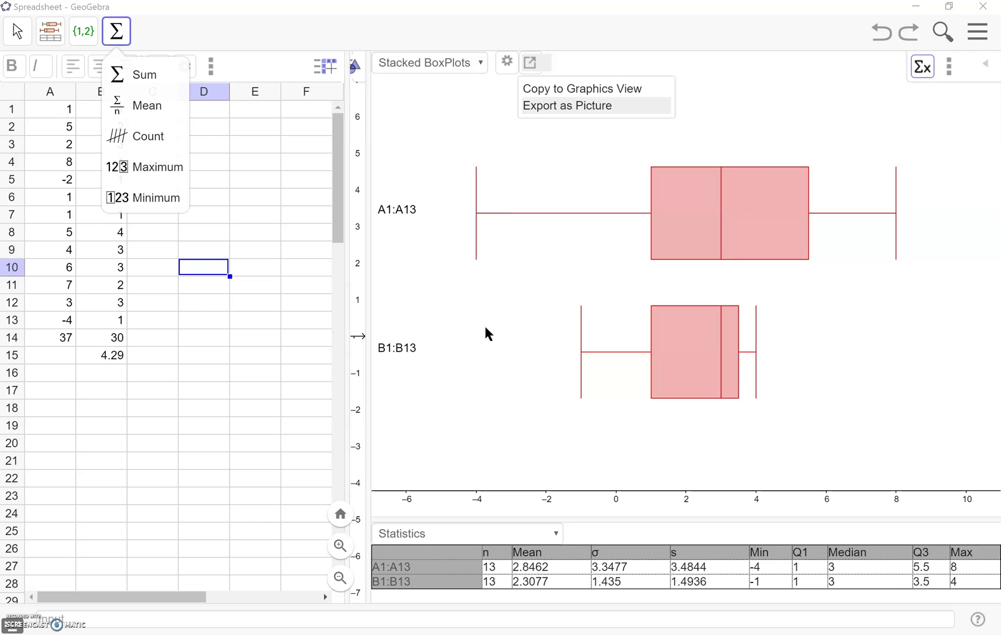
- Open the {1,2} menu of list, list of points, matrix, table and polyline options, and pick Matrix
{"action": "left_click", "coordinate": [82, 33]}
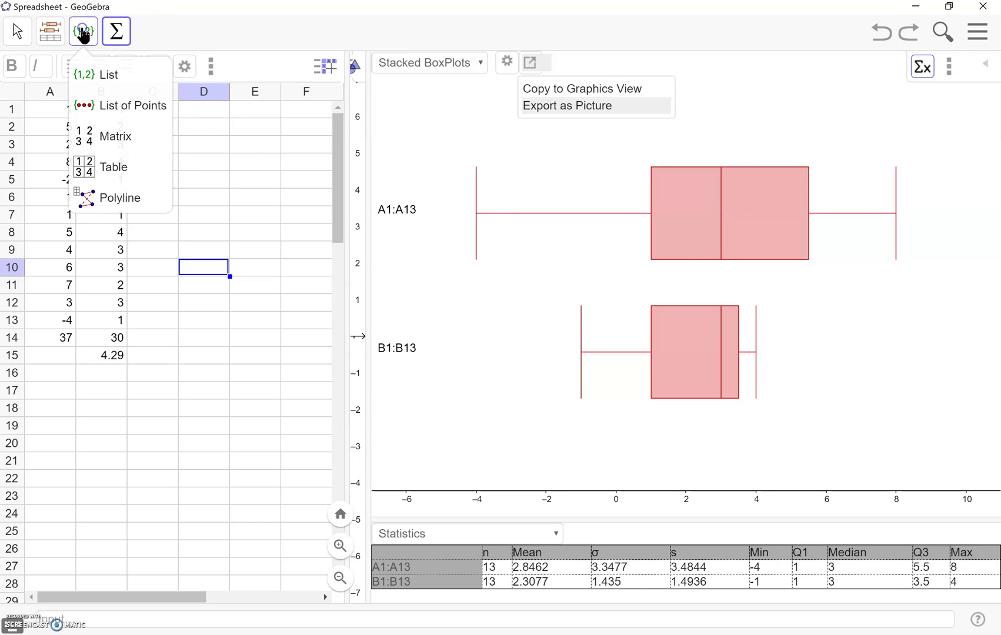
{"action": "left_click", "coordinate": [83, 34]}
{"action": "left_click", "coordinate": [84, 35]}
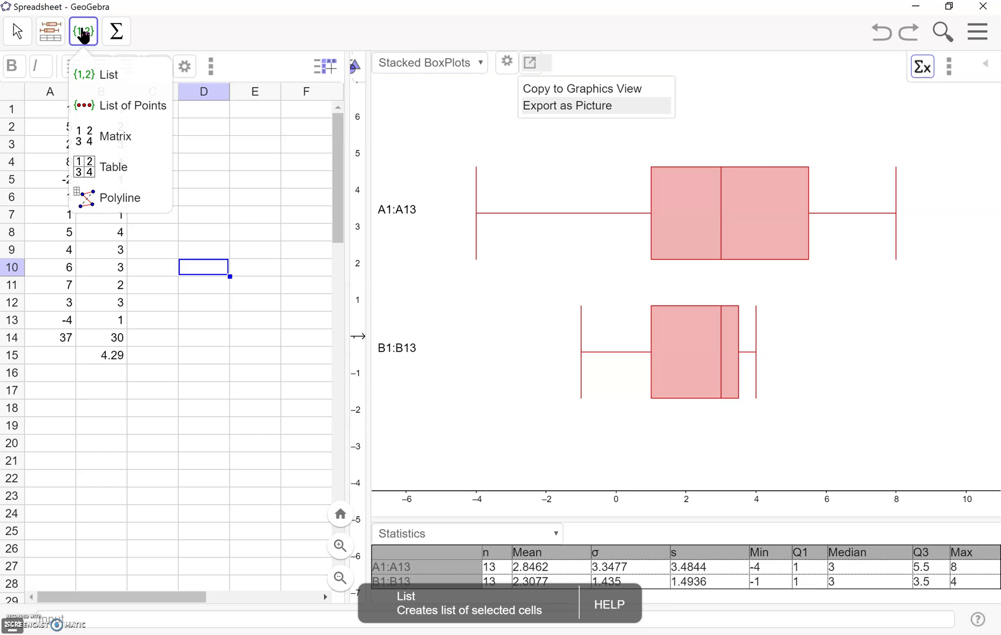
{"action": "left_click", "coordinate": [90, 144]}
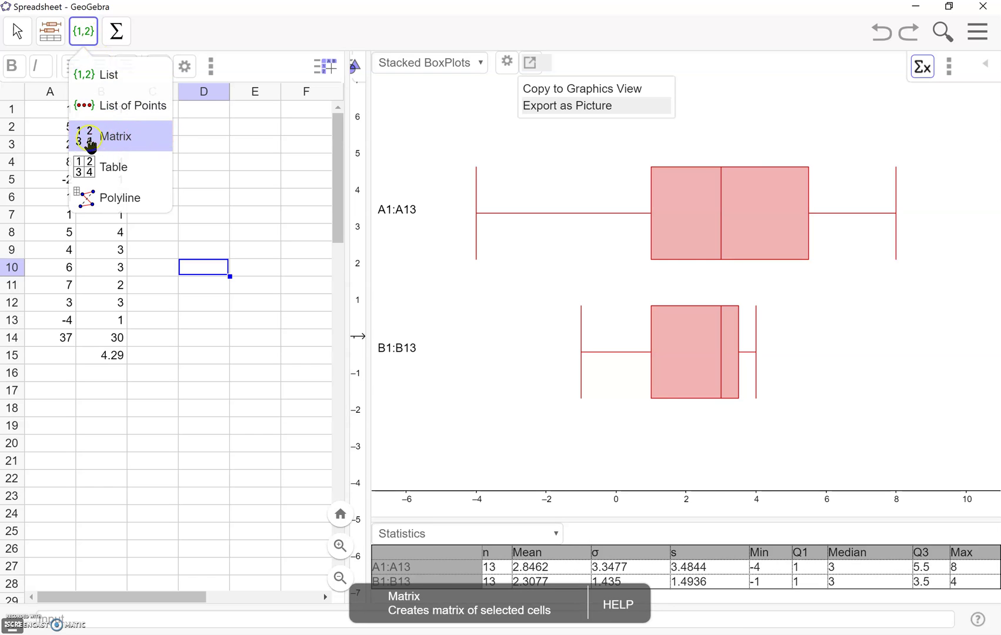